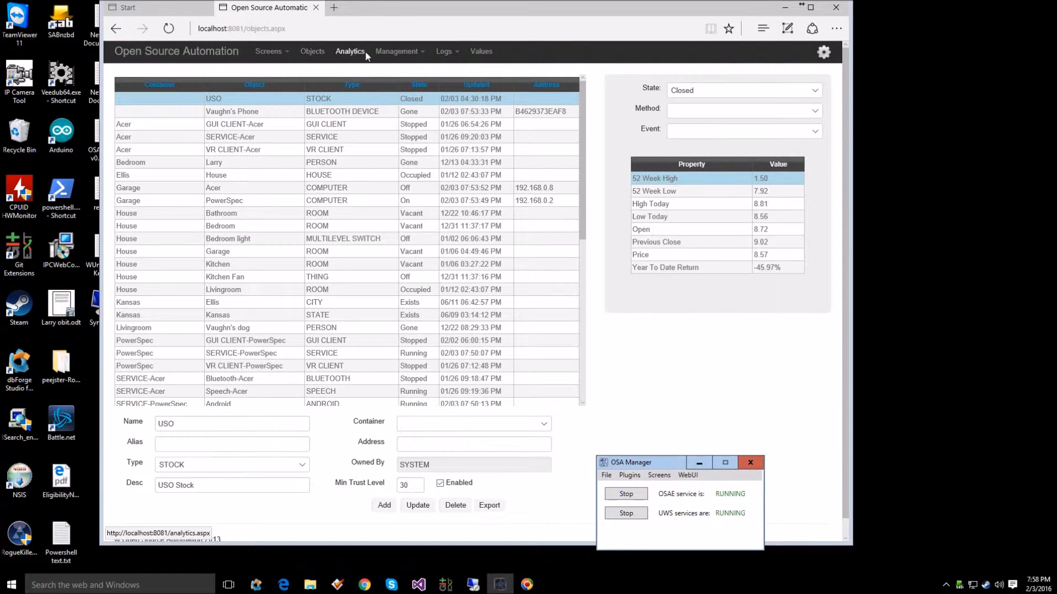
# Step: Review the object list with its states, and inspect the properties of the Bathroom, Bluetooth and CM11A objects
pyautogui.click(399, 51)
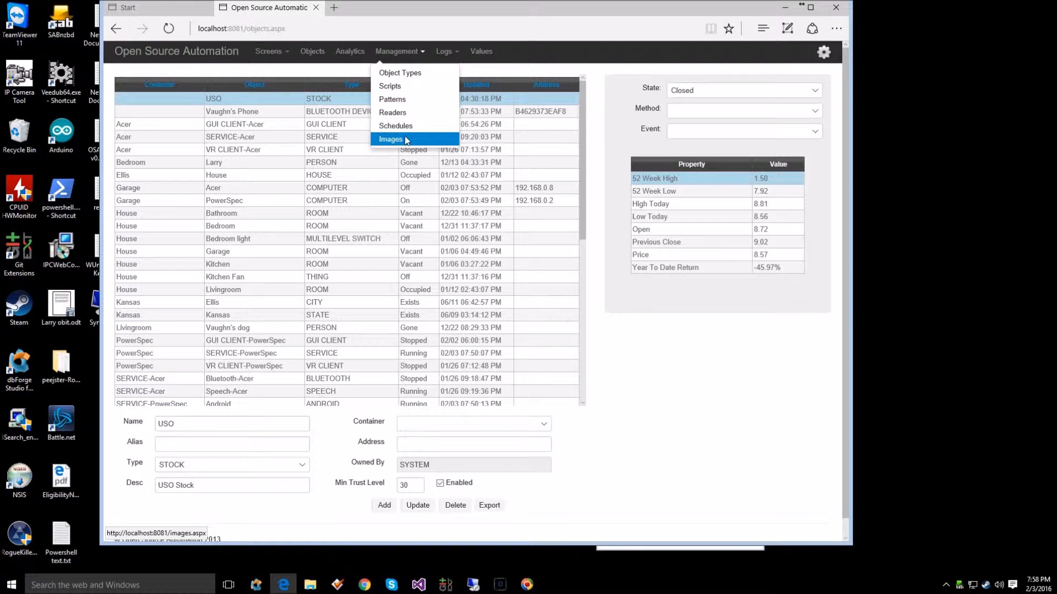
pyautogui.click(629, 371)
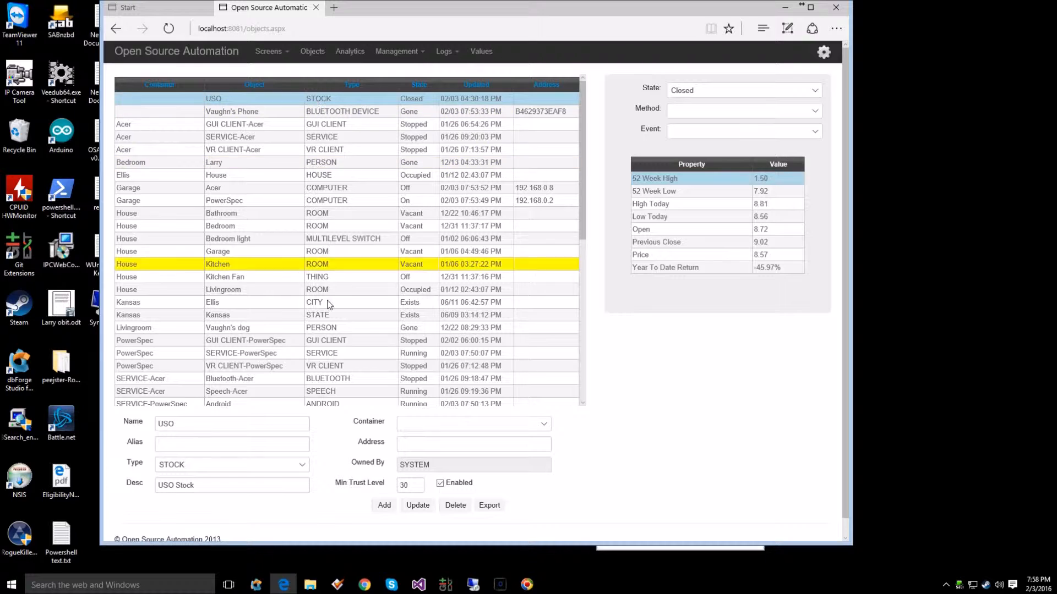
pyautogui.scroll(-2, 324, 358)
pyautogui.scroll(-5, 325, 358)
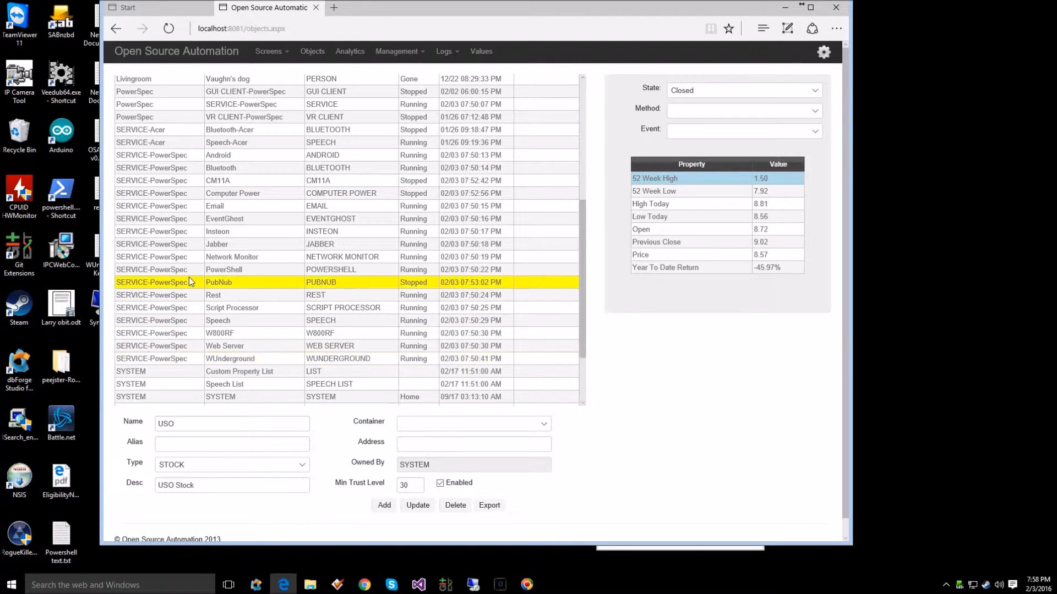
pyautogui.scroll(1, 180, 256)
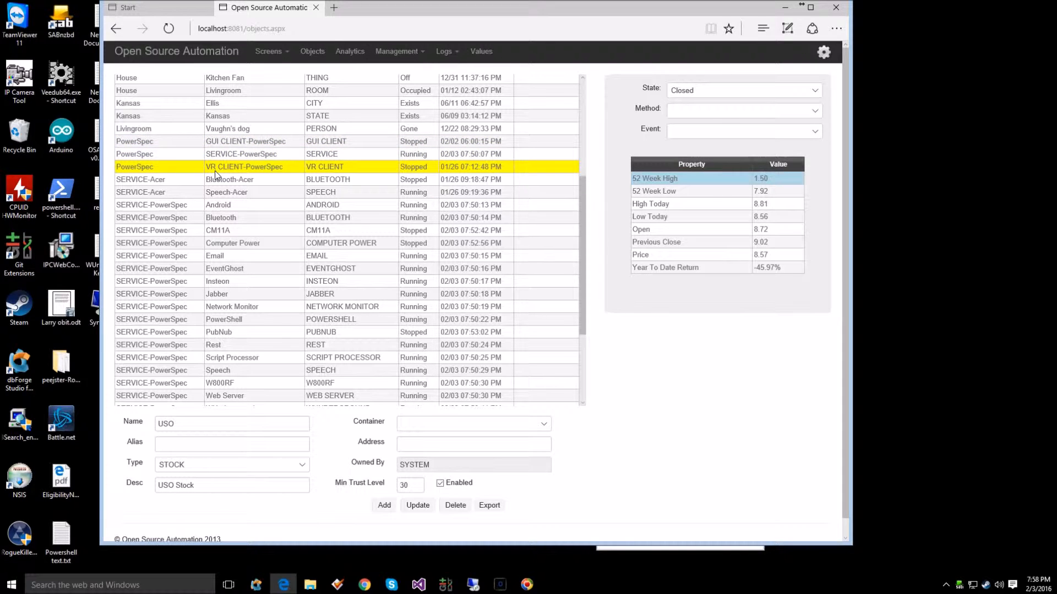
pyautogui.scroll(4, 216, 171)
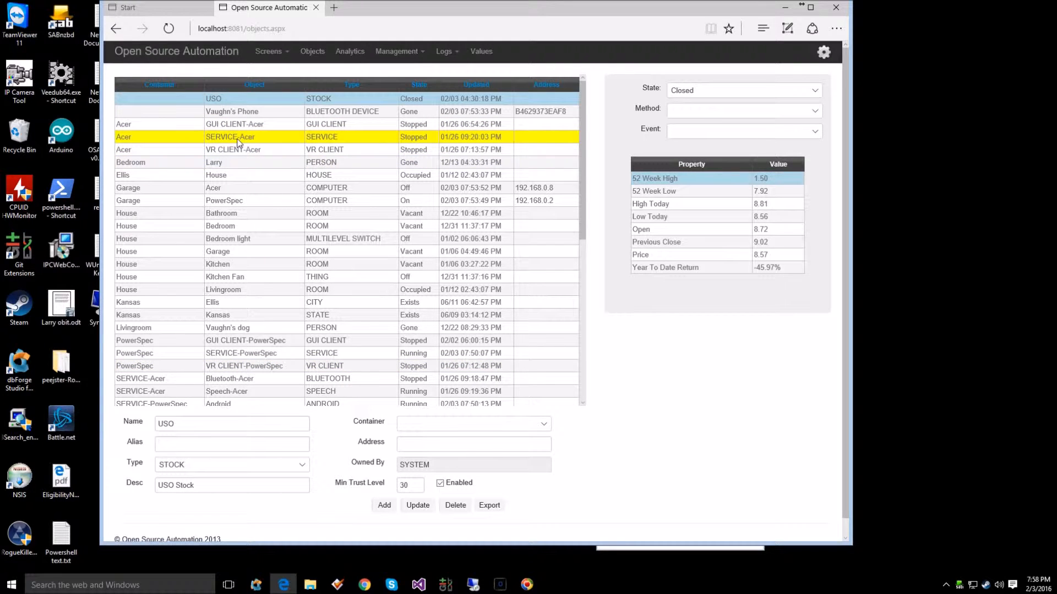
pyautogui.click(299, 212)
pyautogui.scroll(-3, 280, 292)
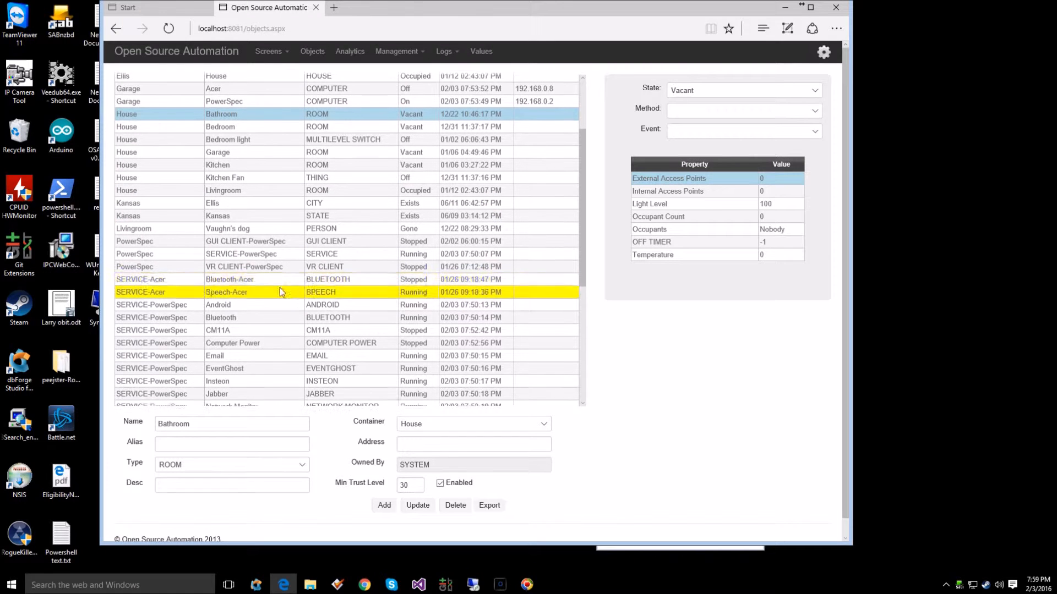
pyautogui.click(260, 318)
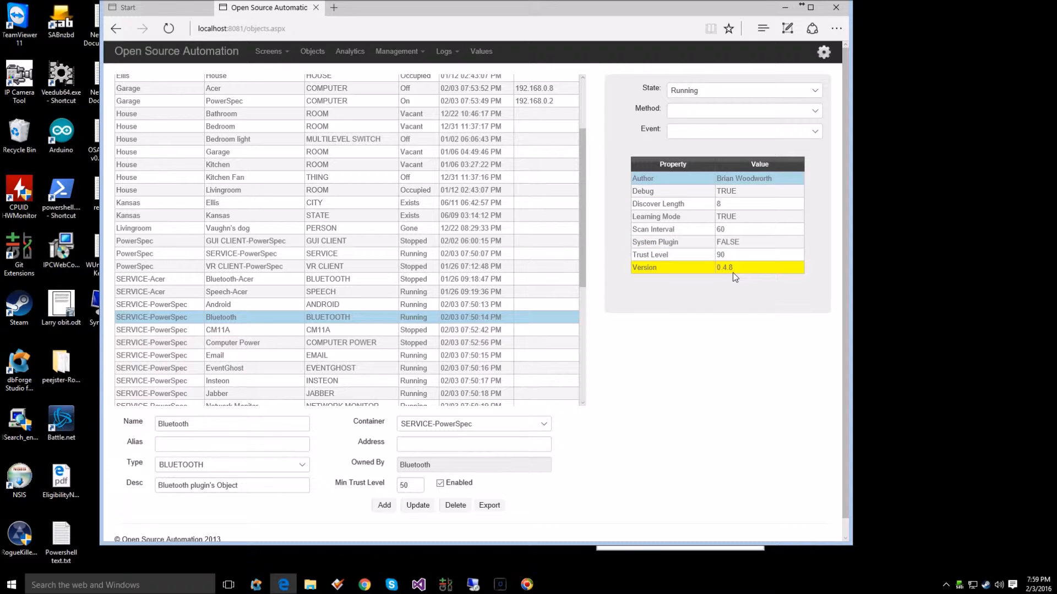
pyautogui.click(358, 331)
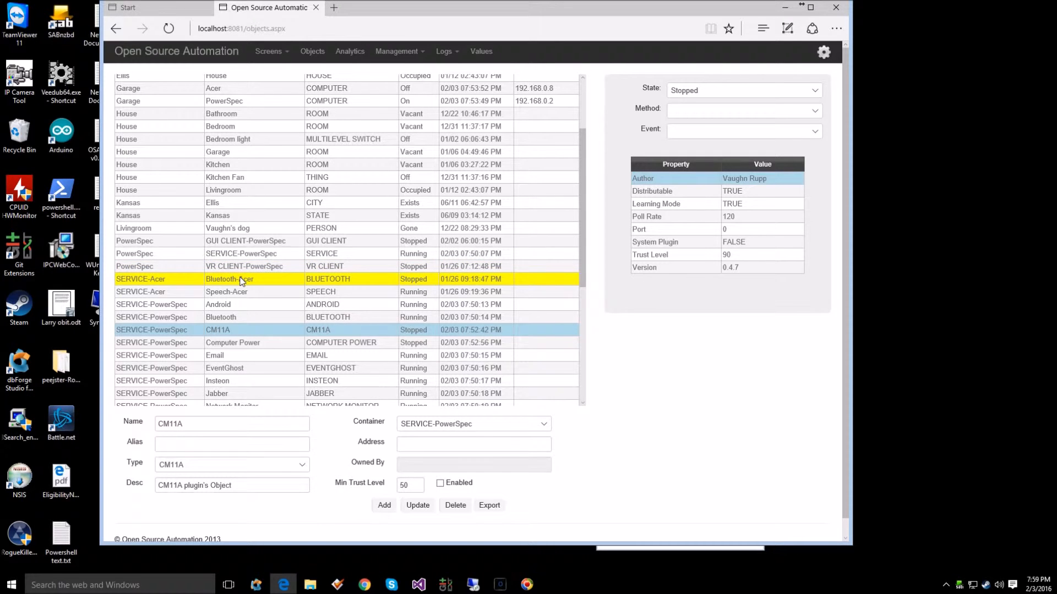
# Step: Execute the Start method on the SERVICE-Acer object and reload the object list
pyautogui.scroll(3, 242, 281)
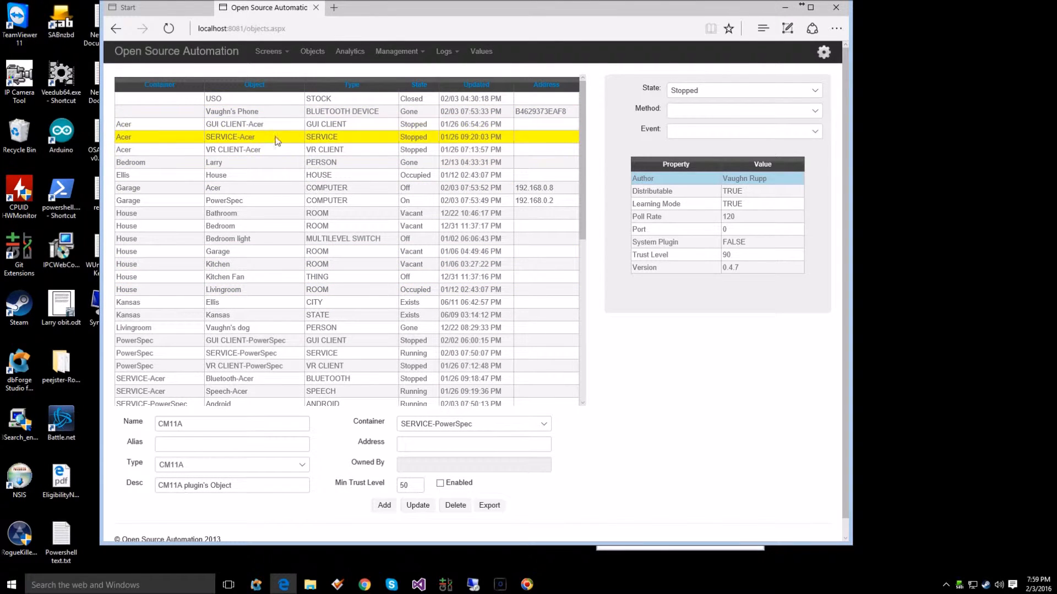
pyautogui.click(415, 138)
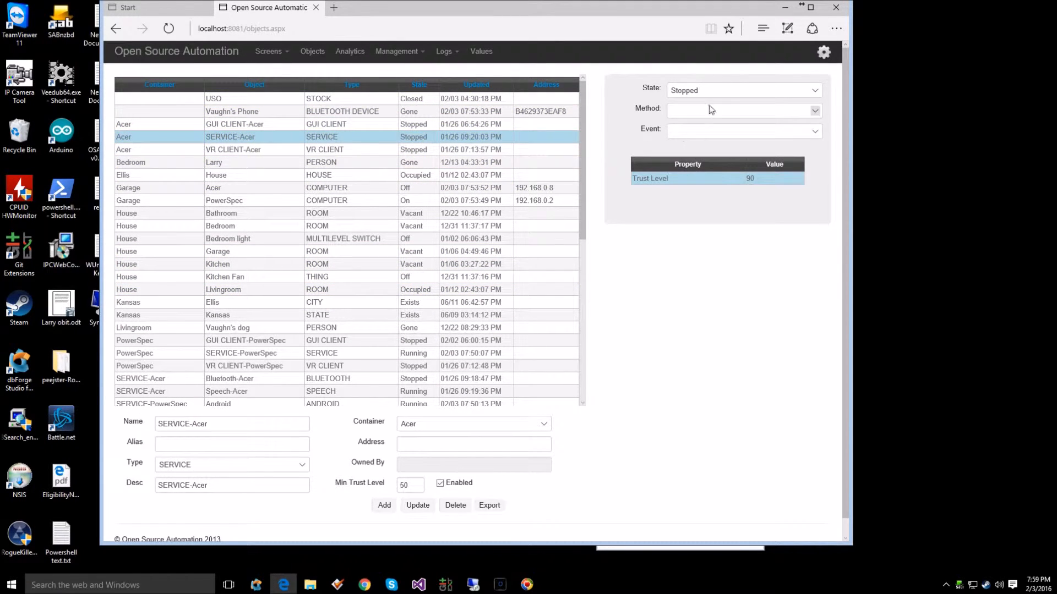
pyautogui.click(736, 110)
pyautogui.click(679, 145)
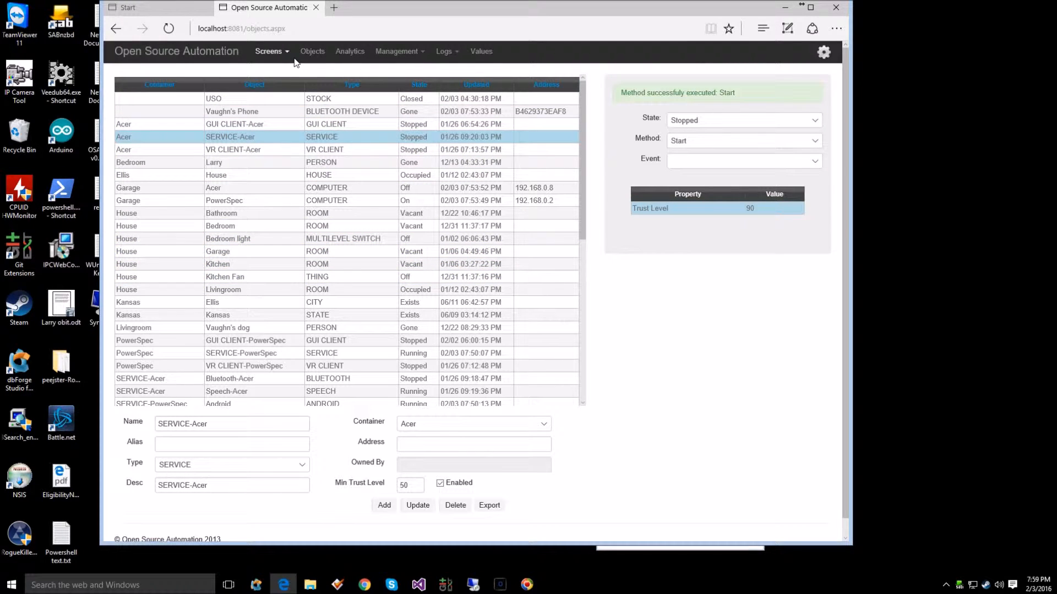
pyautogui.click(317, 55)
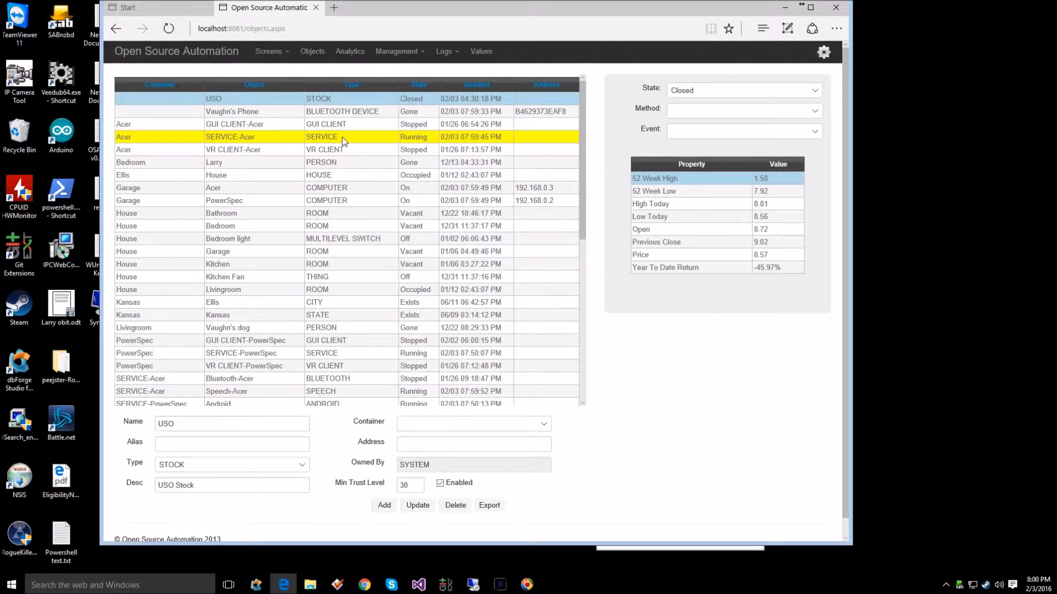
# Step: Execute the Stop method on the Speech-Acer plugin object and reload the object list
pyautogui.scroll(-2, 347, 190)
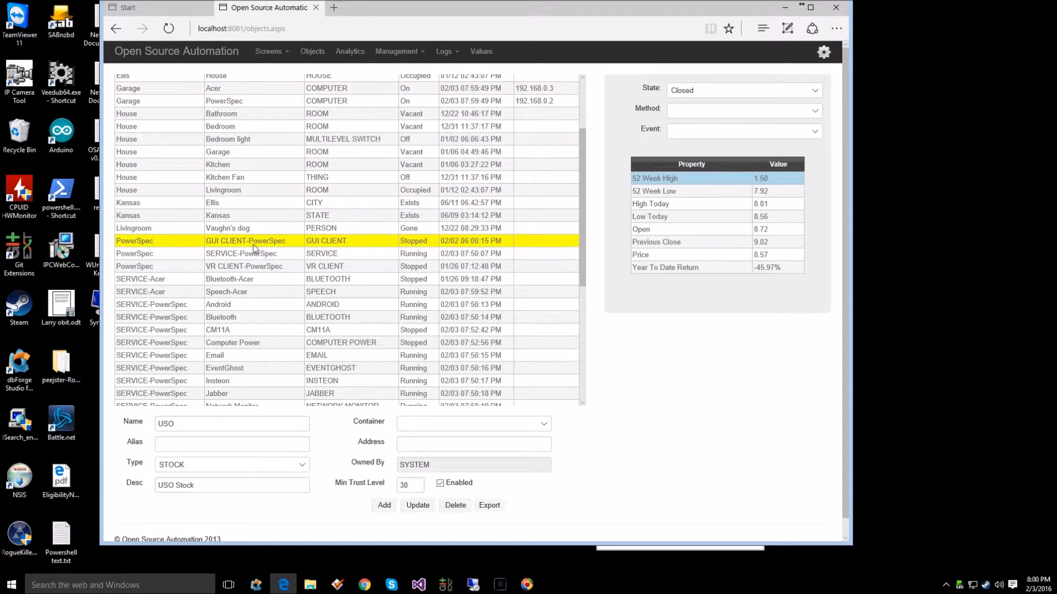
pyautogui.click(379, 293)
pyautogui.click(714, 111)
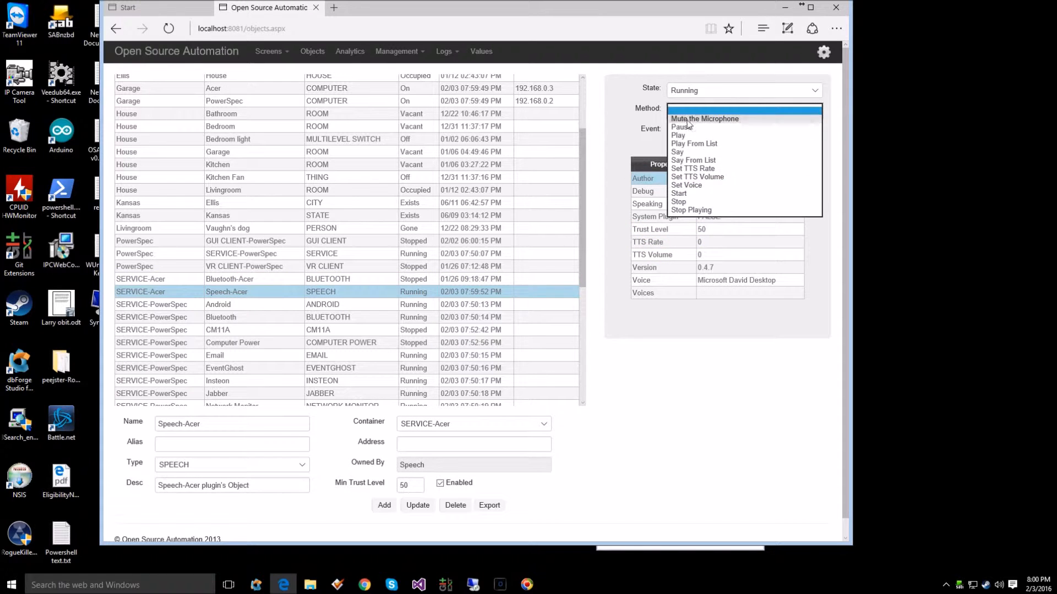
pyautogui.click(685, 202)
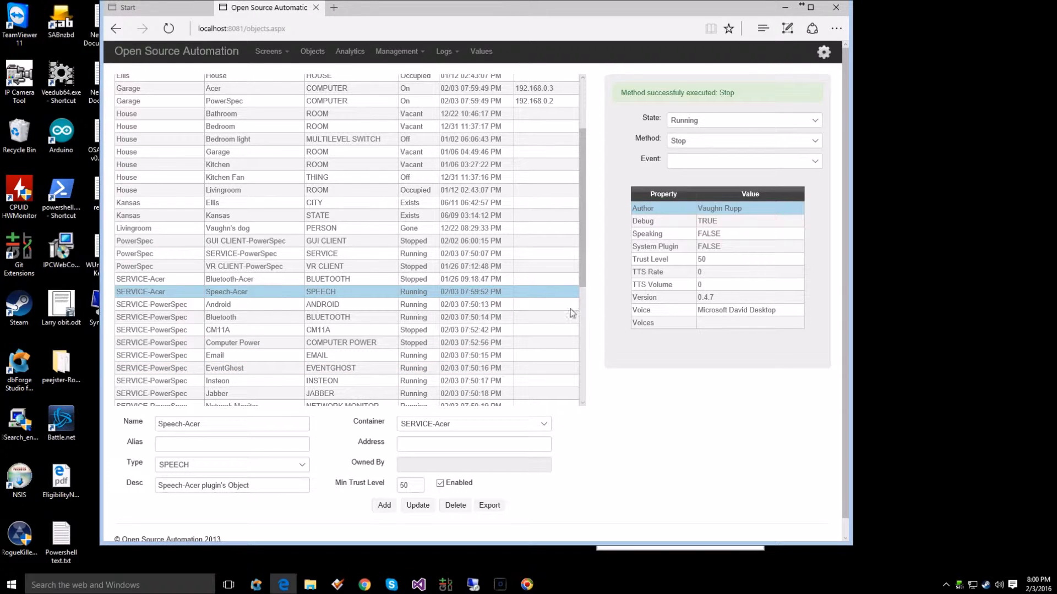
pyautogui.click(312, 51)
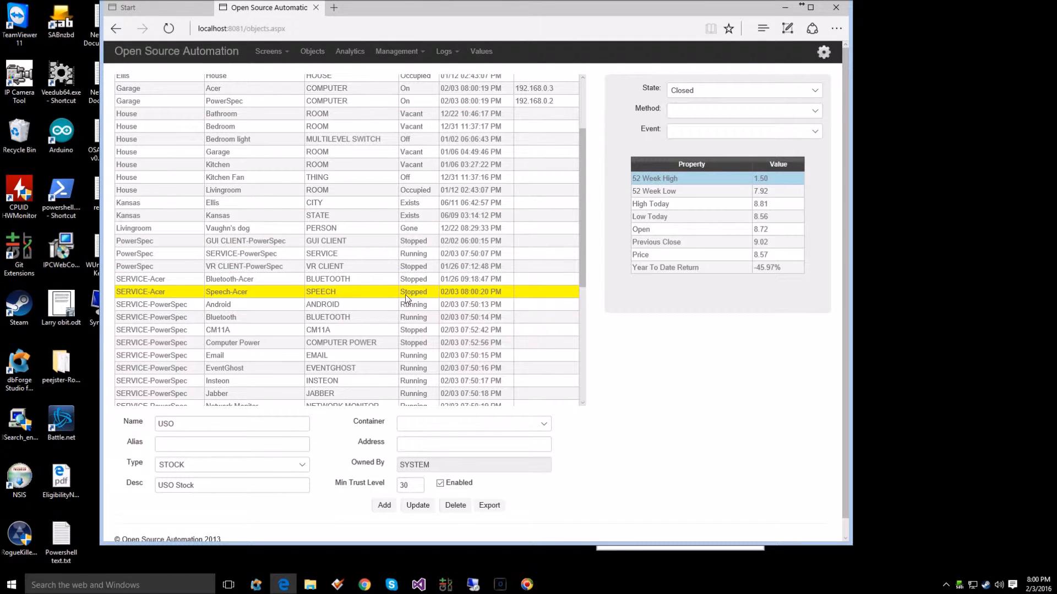
# Step: Execute the Start method on the Speech-Acer plugin object
pyautogui.click(695, 110)
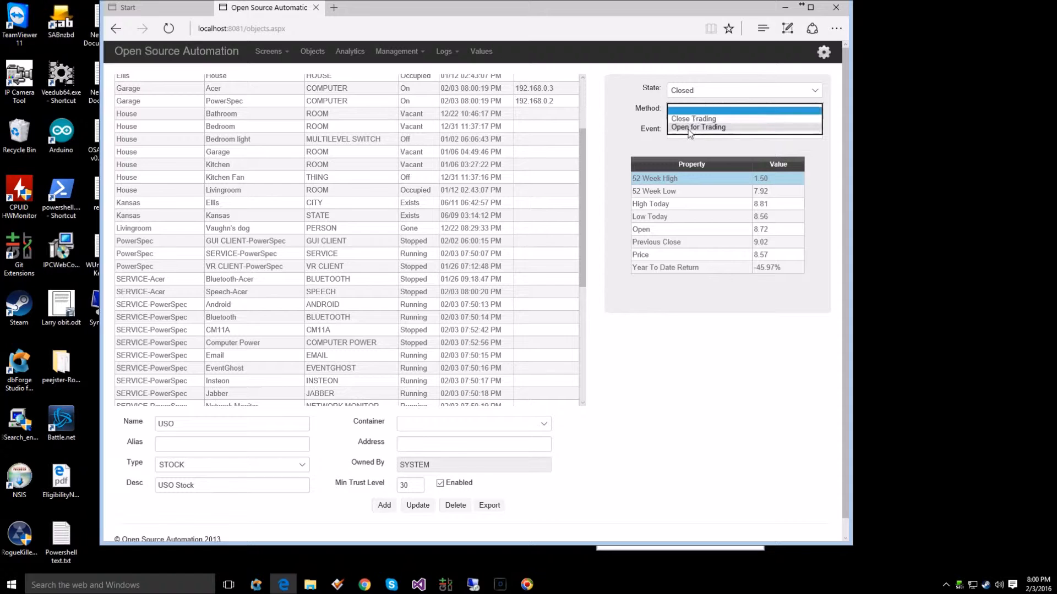
pyautogui.click(351, 297)
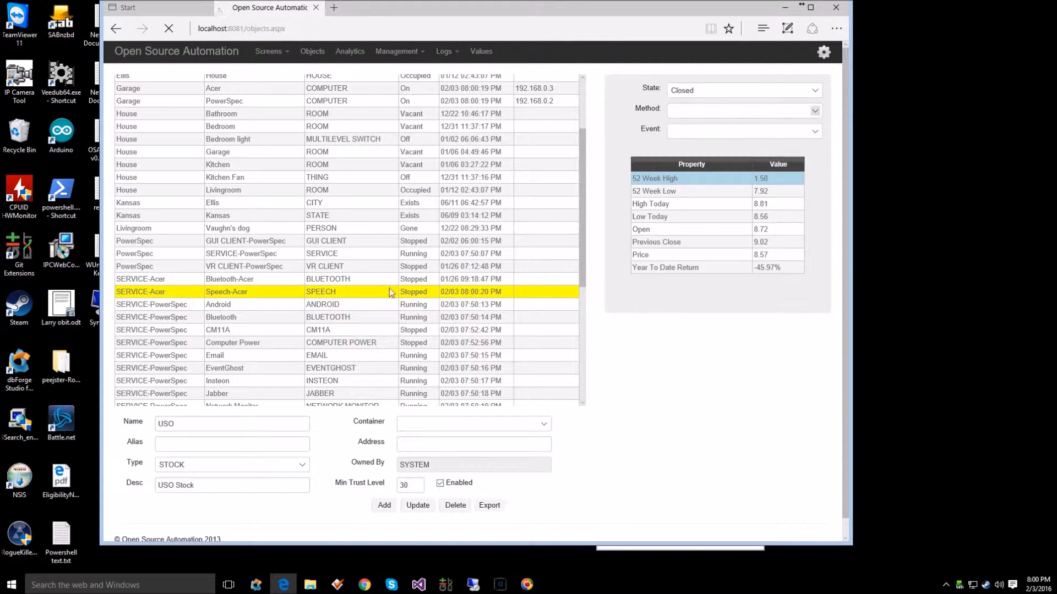
pyautogui.click(688, 109)
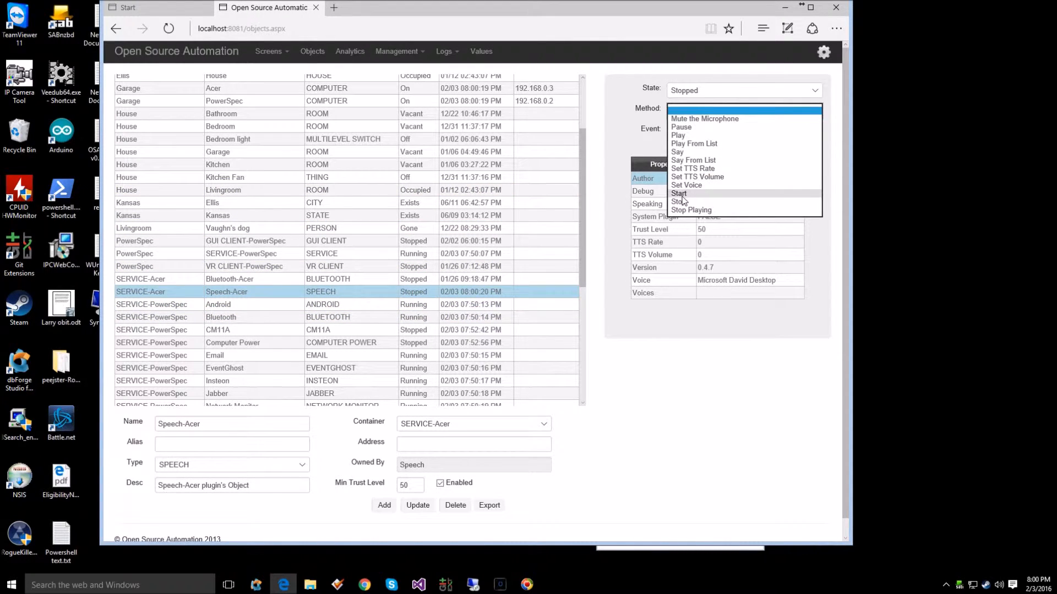
pyautogui.click(679, 194)
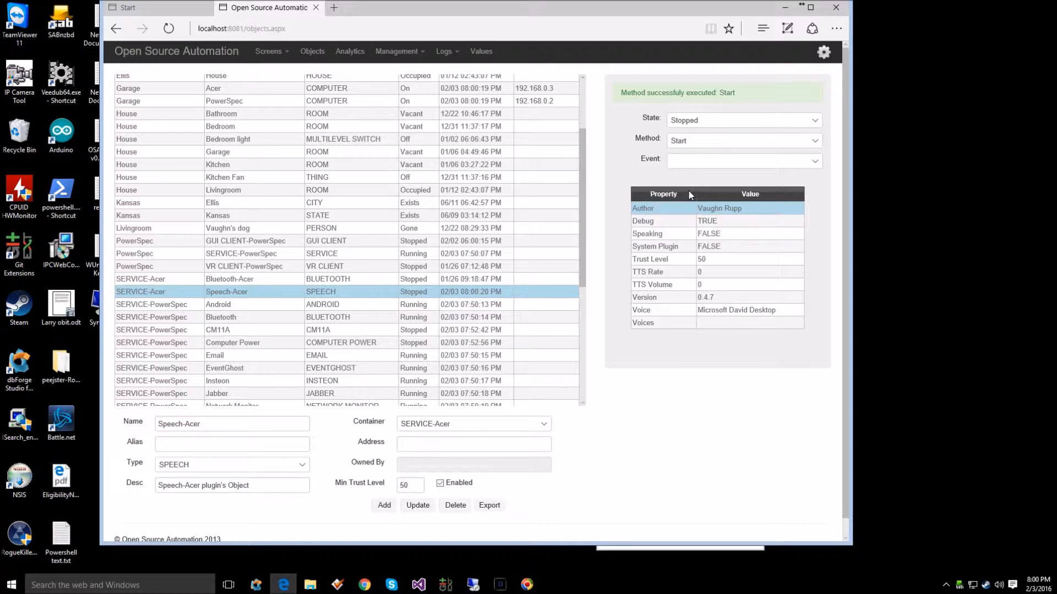
# Step: Inspect the SYSTEM object's plugin properties and check the current state of the Speech-Acer plugin
pyautogui.scroll(-1, 419, 304)
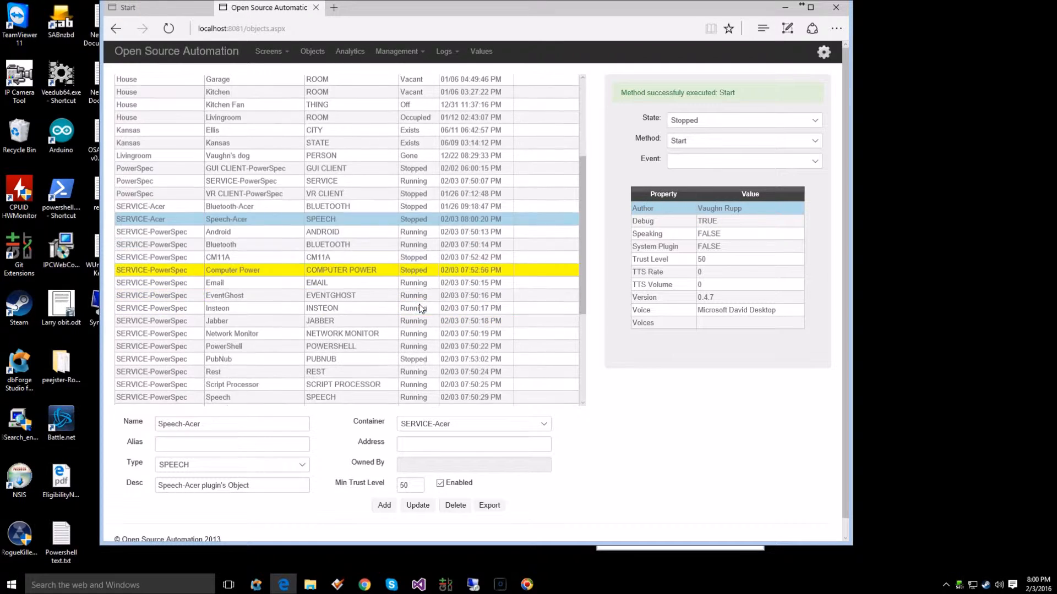
pyautogui.scroll(-1, 420, 308)
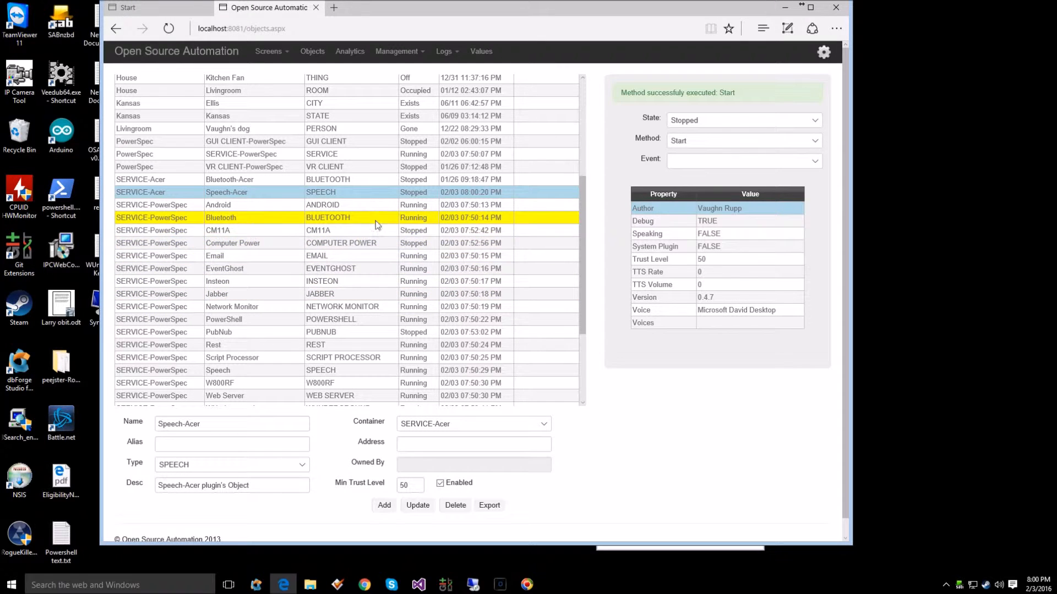
pyautogui.scroll(-3, 366, 370)
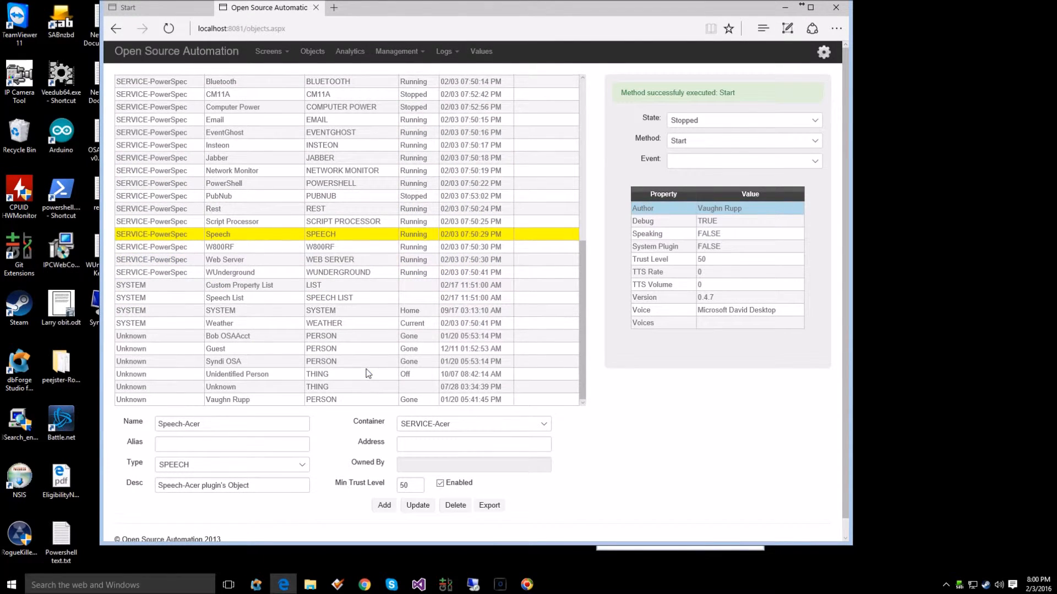
pyautogui.scroll(-1, 366, 373)
pyautogui.click(286, 299)
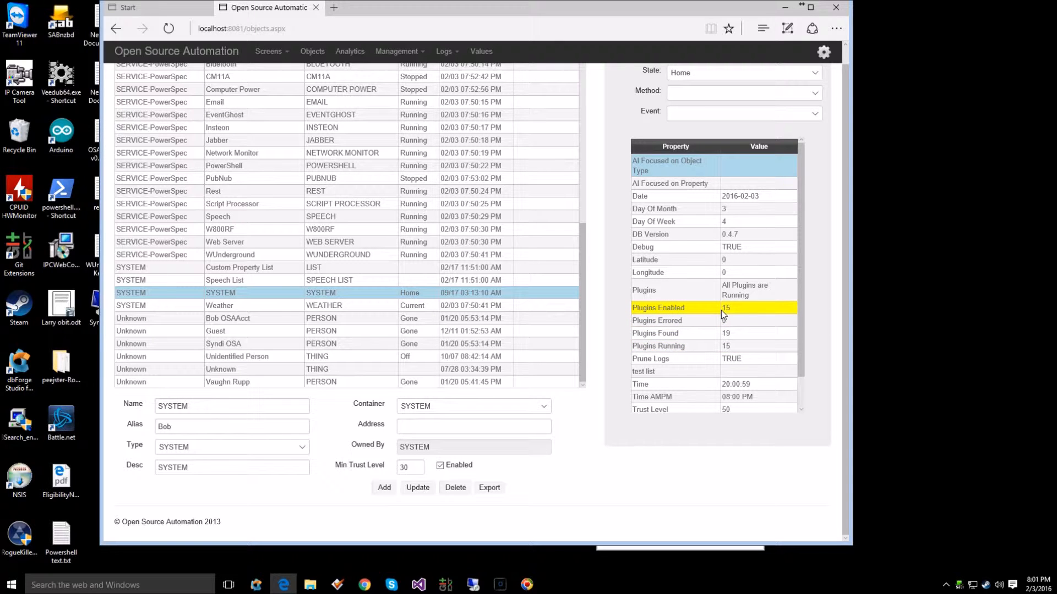
pyautogui.scroll(3, 376, 263)
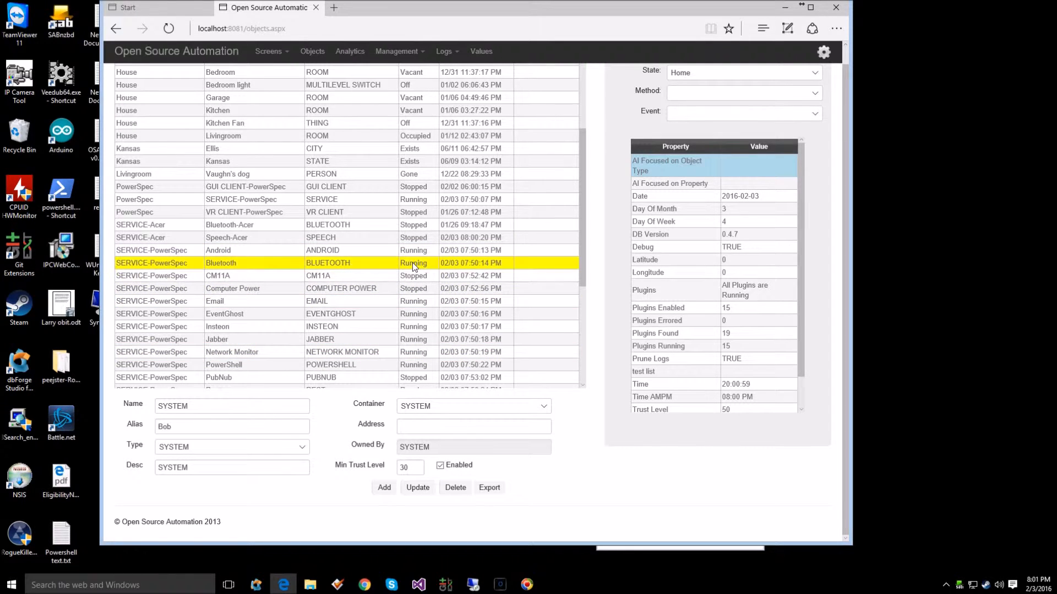
pyautogui.click(373, 240)
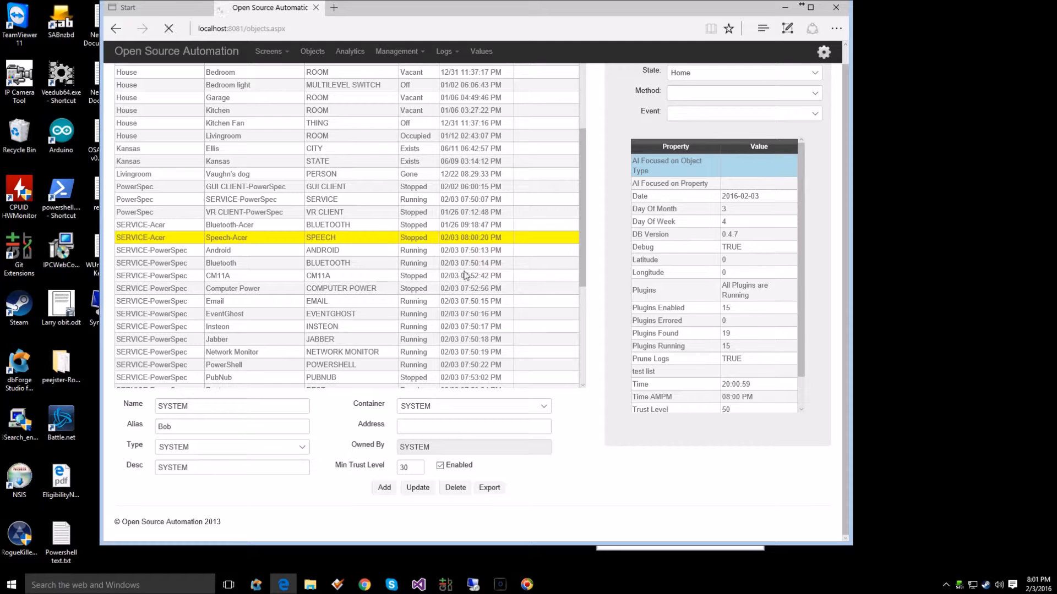
# Step: Enable the Bluetooth-Acer plugin object and update it
pyautogui.click(348, 226)
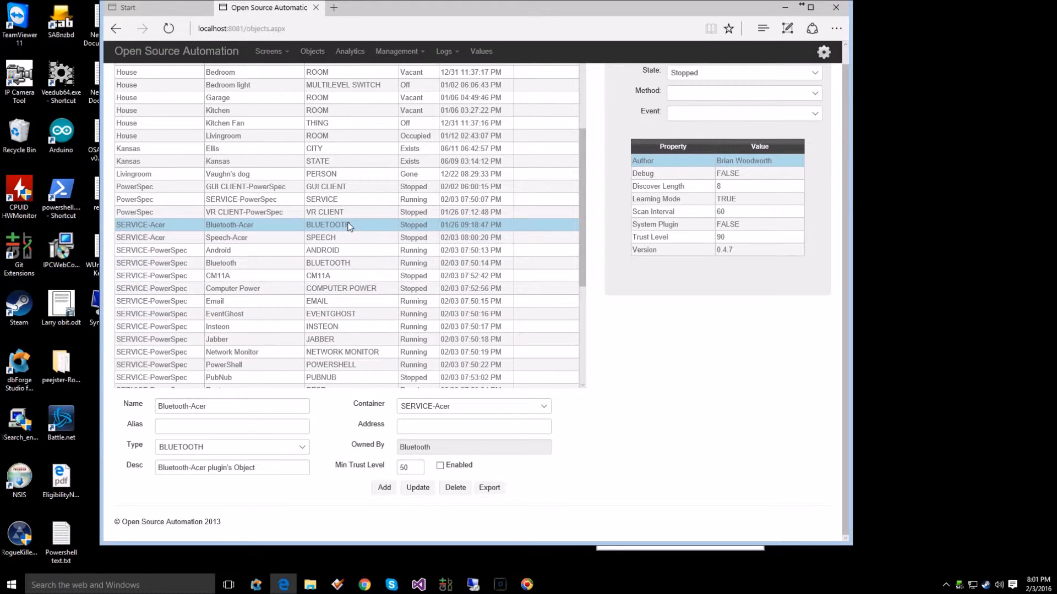
pyautogui.click(440, 467)
pyautogui.click(424, 488)
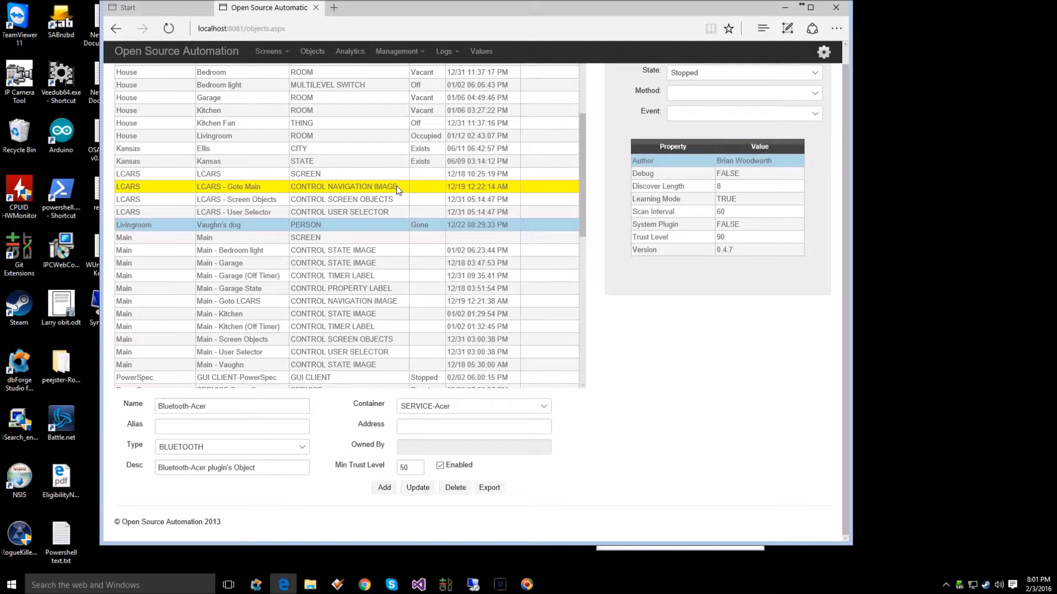
# Step: Disable the Bluetooth-Acer plugin object and update it
pyautogui.click(439, 467)
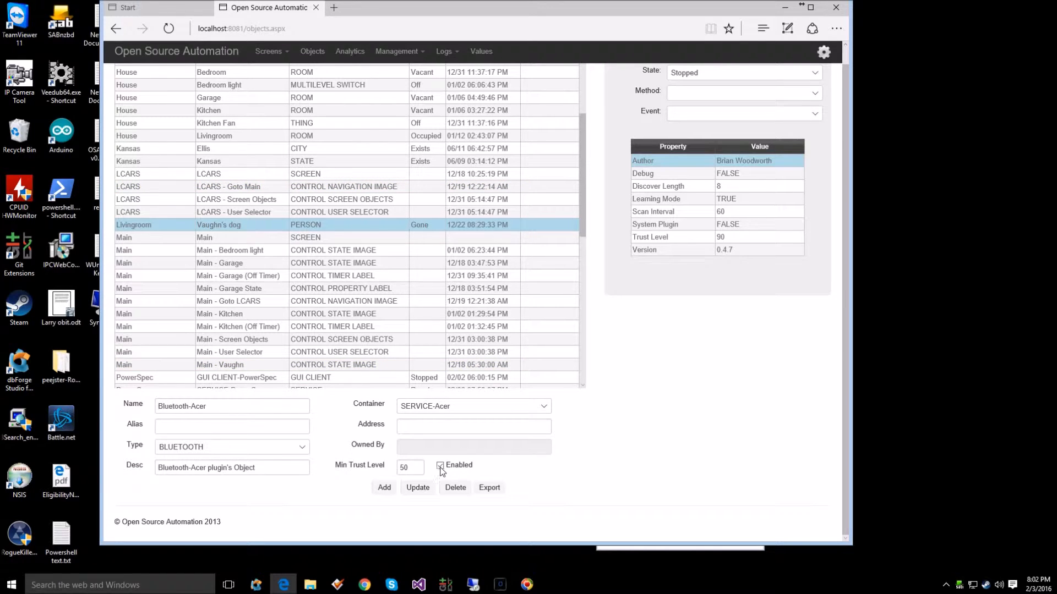
pyautogui.click(419, 489)
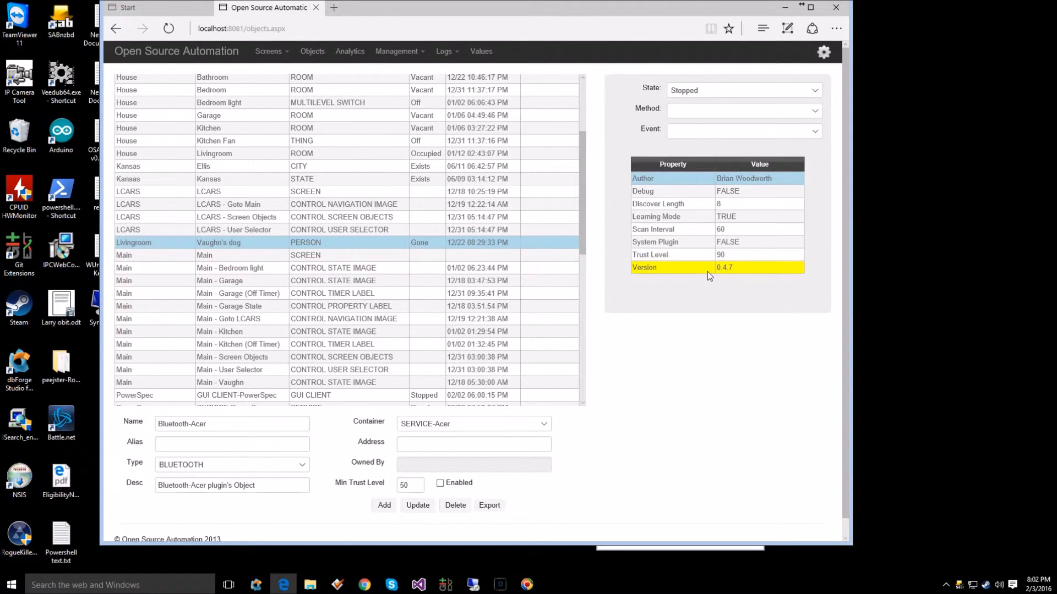
# Step: Show the details of the Version property of the Bluetooth-Acer plugin object
pyautogui.moveTo(671, 272); pyautogui.dragTo(629, 272)
pyautogui.click(647, 286)
pyautogui.click(714, 268)
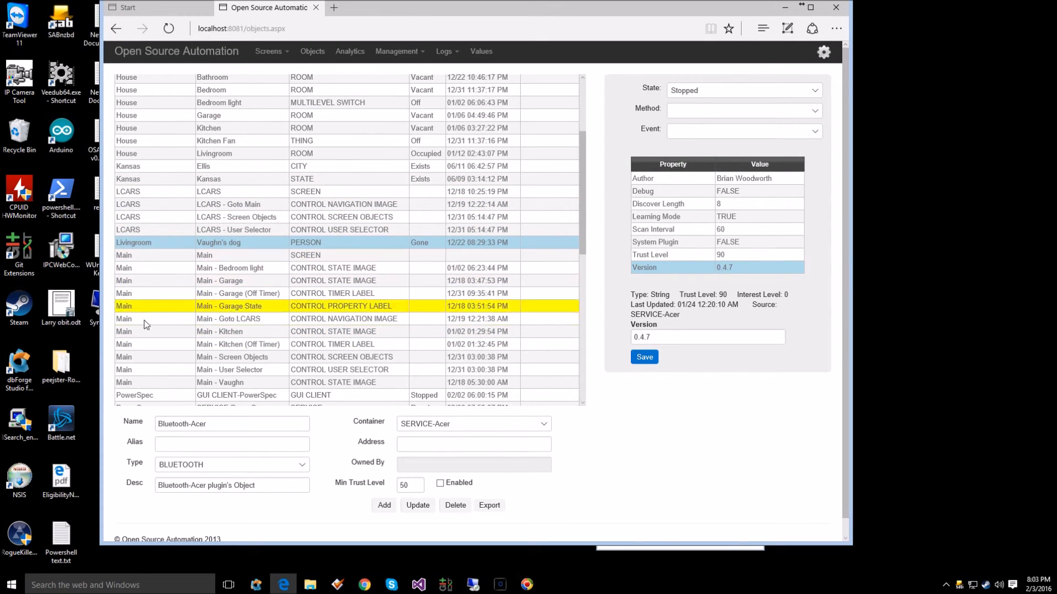
# Step: Reload the object list and check the states of the plugins under SERVICE-Acer
pyautogui.click(311, 51)
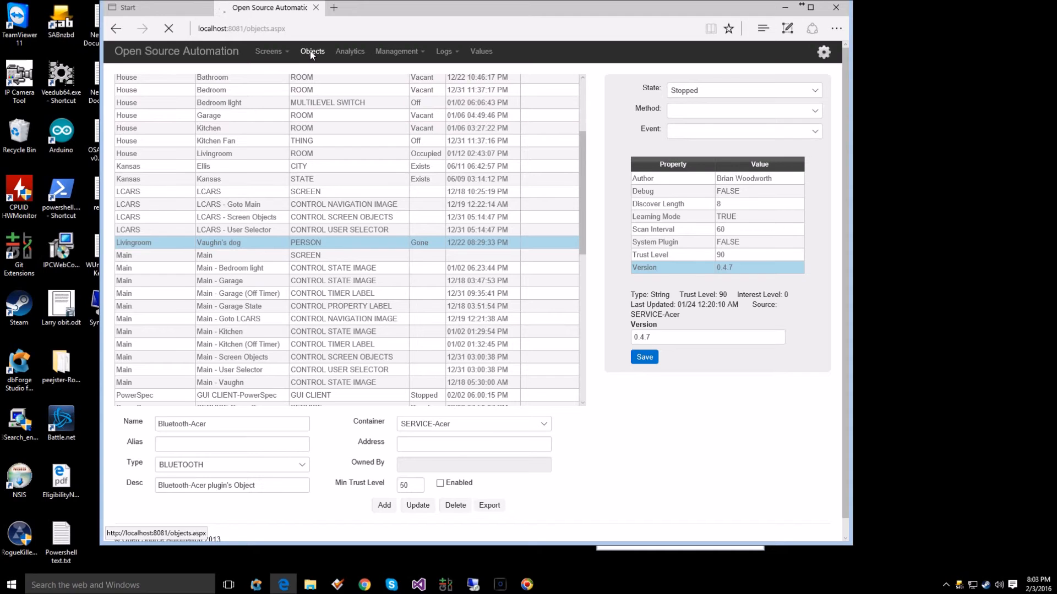
pyautogui.scroll(-5, 251, 202)
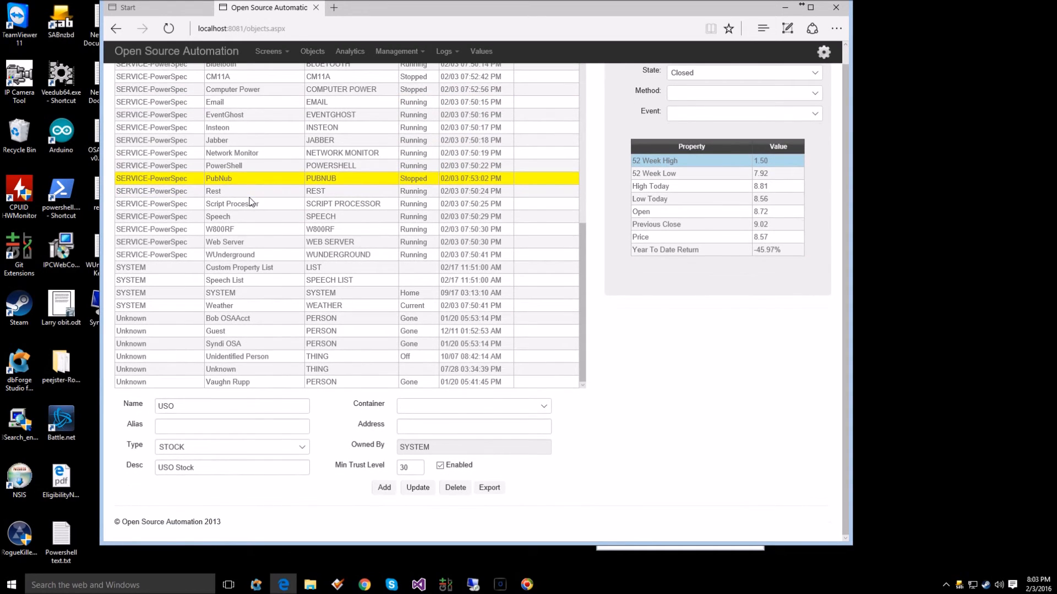
pyautogui.scroll(3, 251, 202)
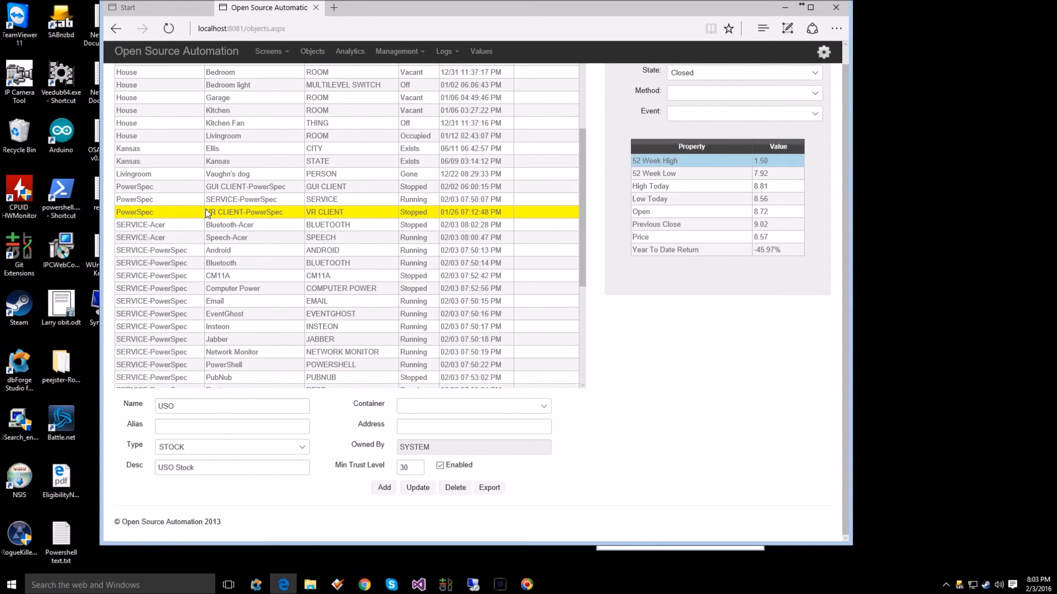